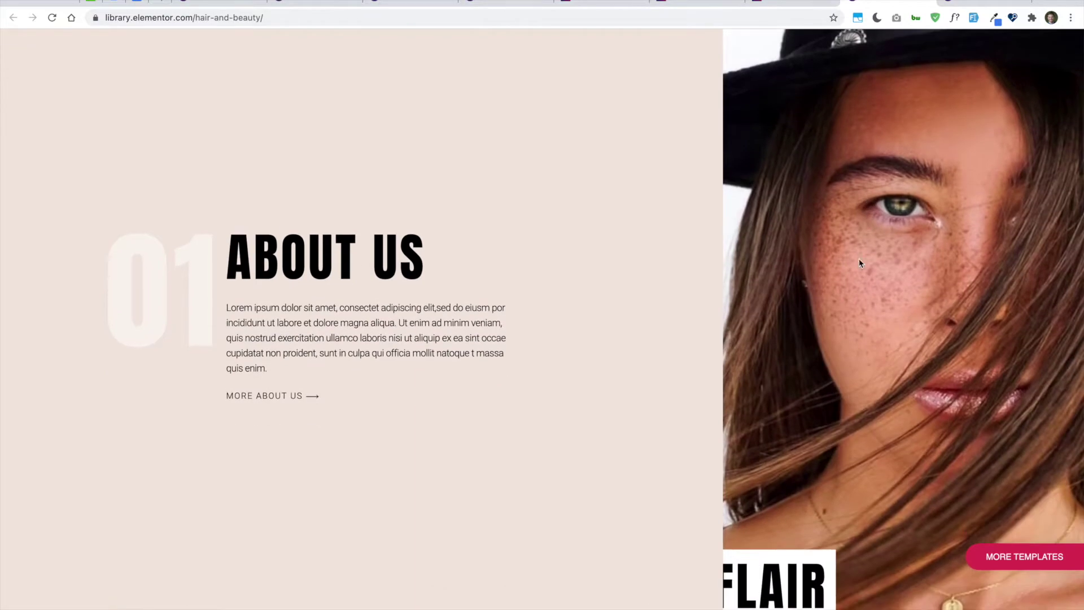
Step: Look through the Elementor website, its widgets page and the sample page templates in its library
scroll(808, 413, down, 10)
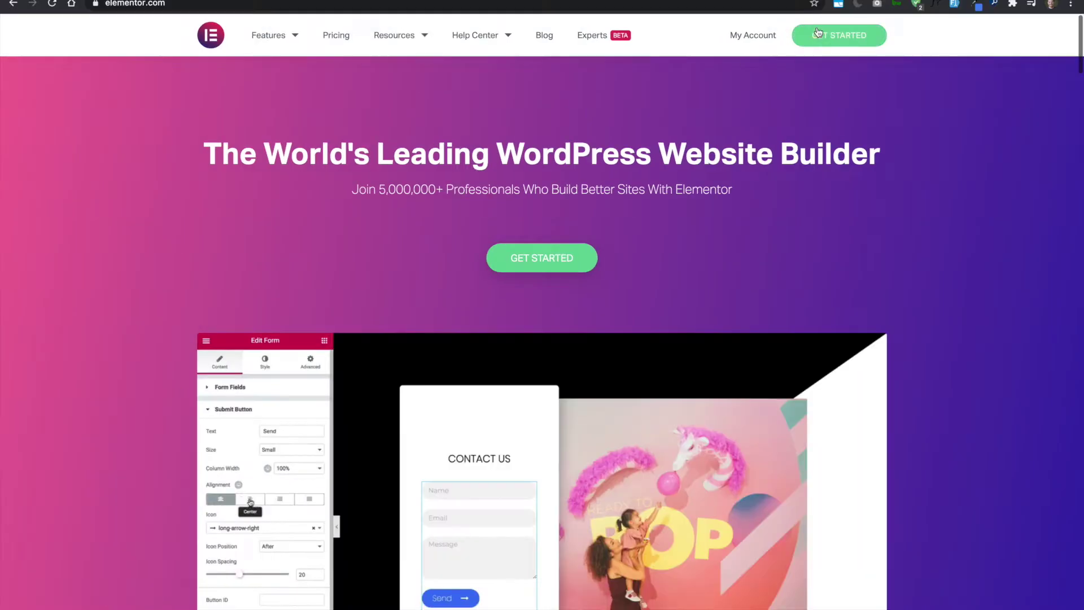
click(800, 62)
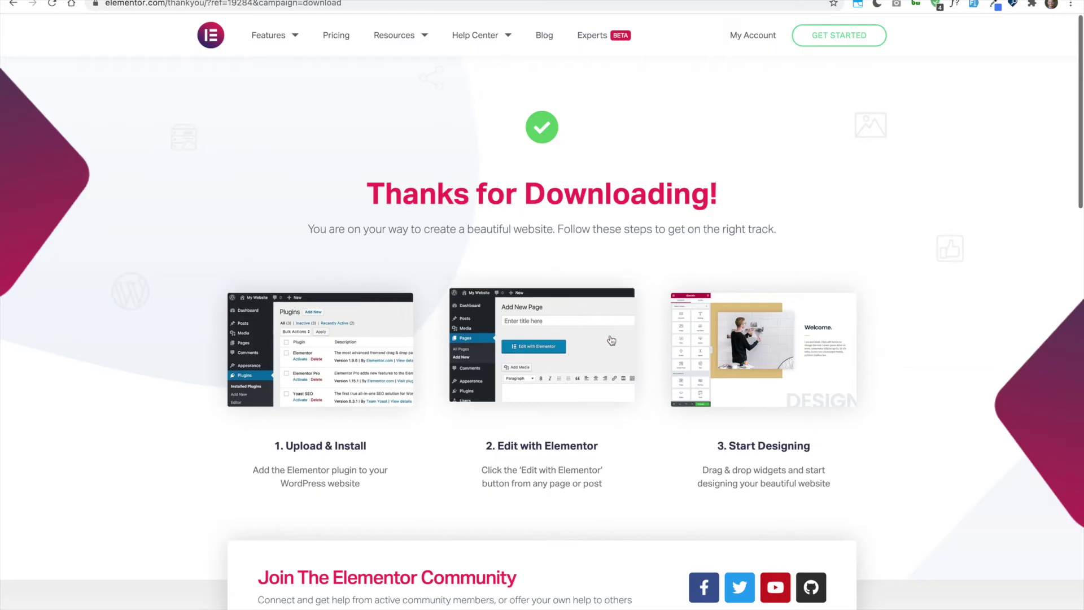
scroll(611, 341, down, 15)
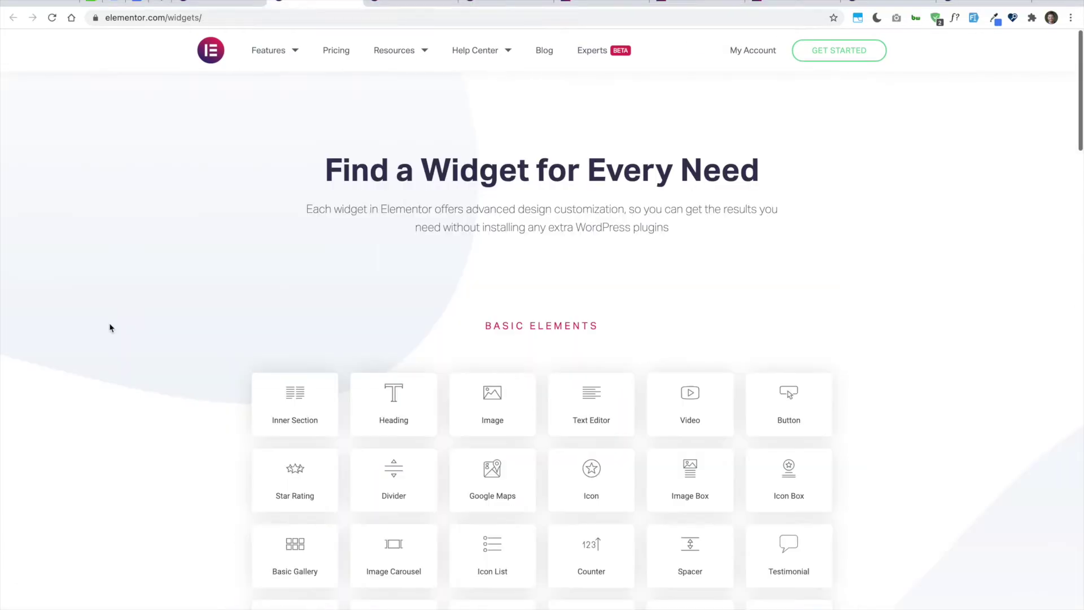
scroll(110, 326, down, 3)
scroll(110, 328, down, 15)
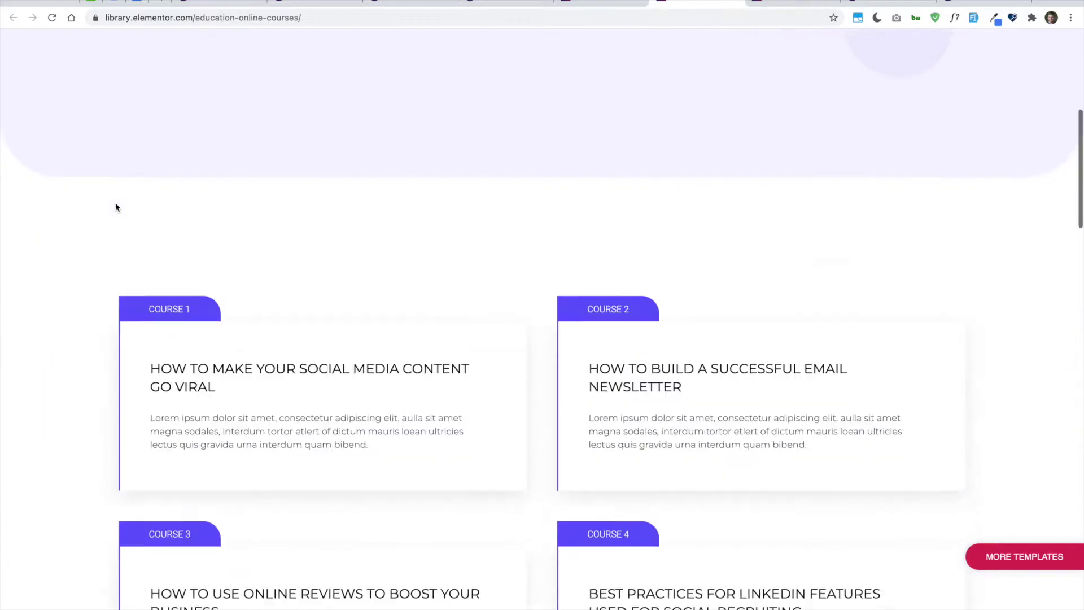
scroll(116, 208, down, 7)
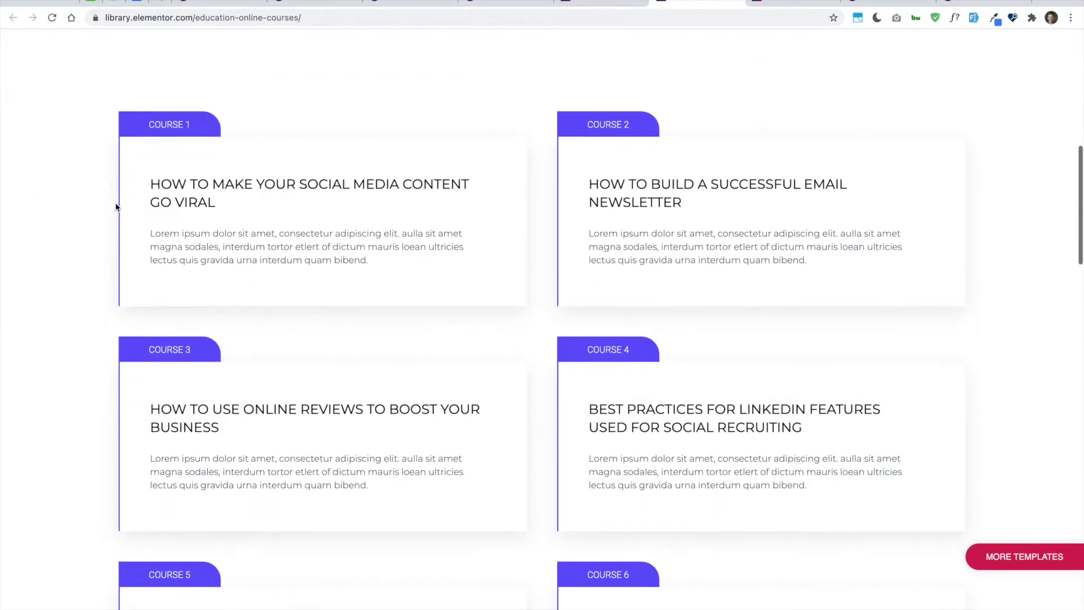
scroll(213, 202, down, 15)
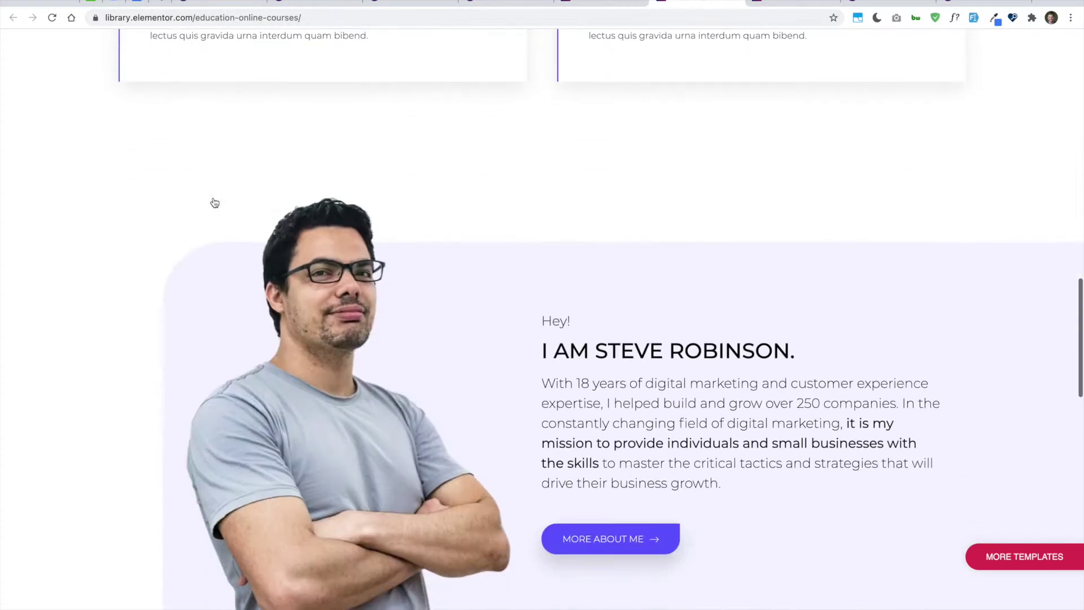
scroll(213, 202, down, 10)
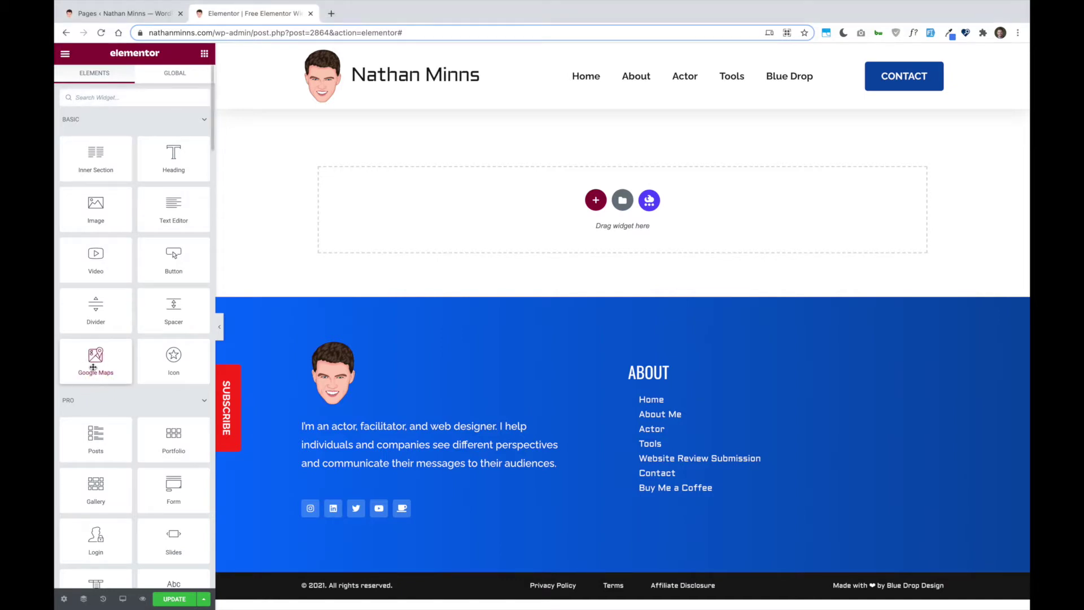
Step: Add a Google Maps widget to the empty page section and set its location to "new york city"
drag(95, 369, 617, 207)
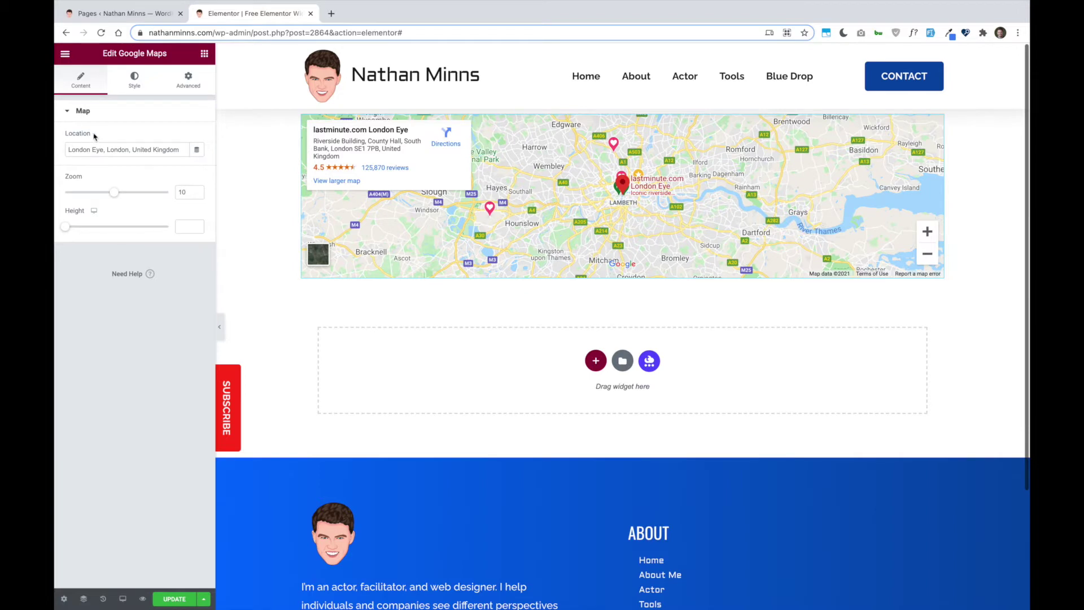
triple_click(130, 151)
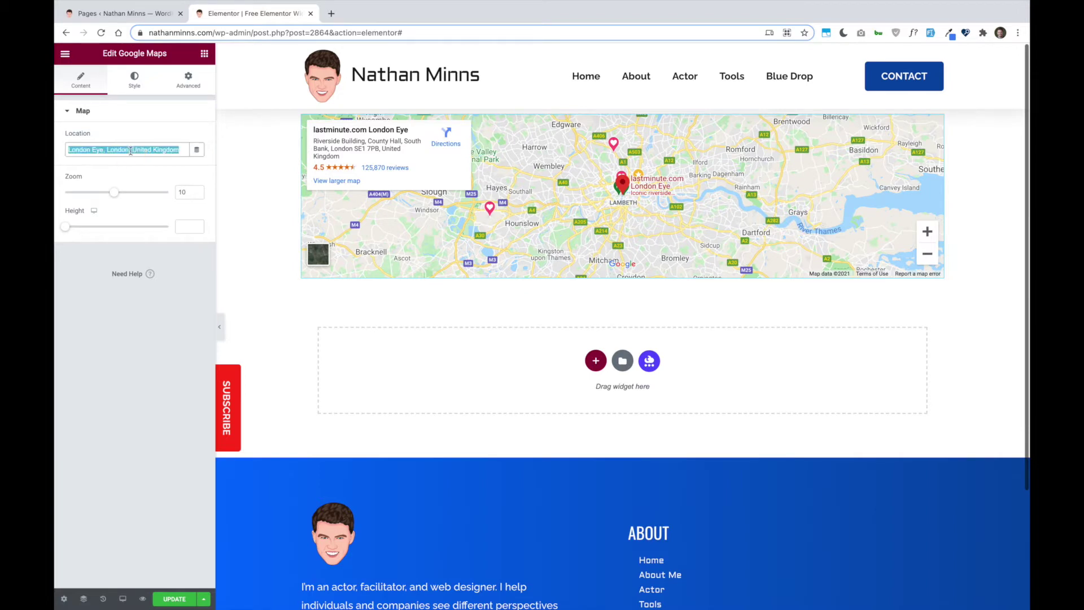
text(new york city)
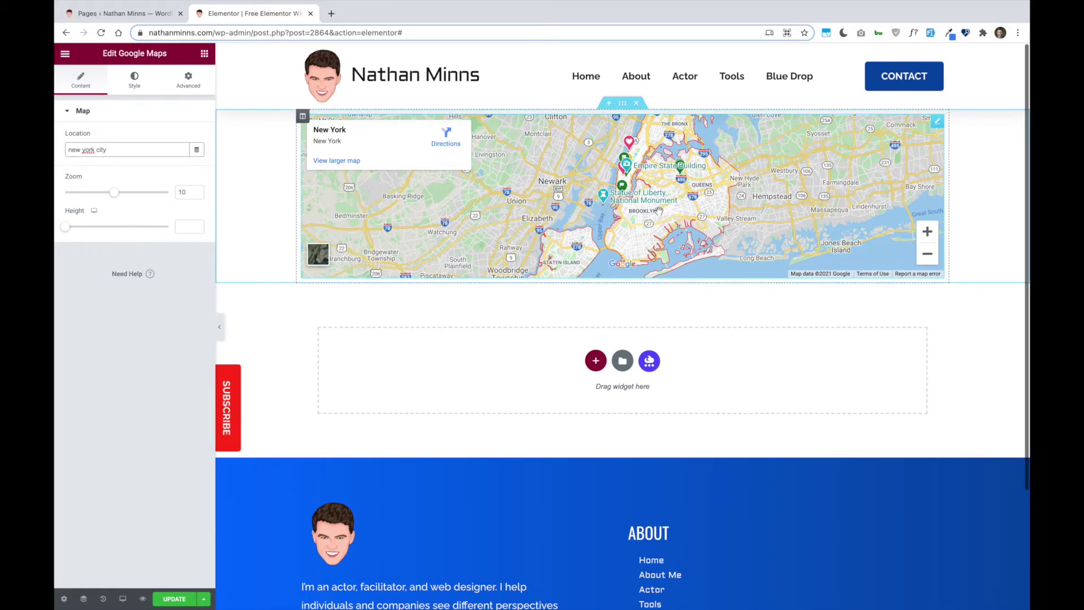
Step: Try zooming in and out within the map preview and set the widget's zoom level to 16
click(929, 235)
click(928, 233)
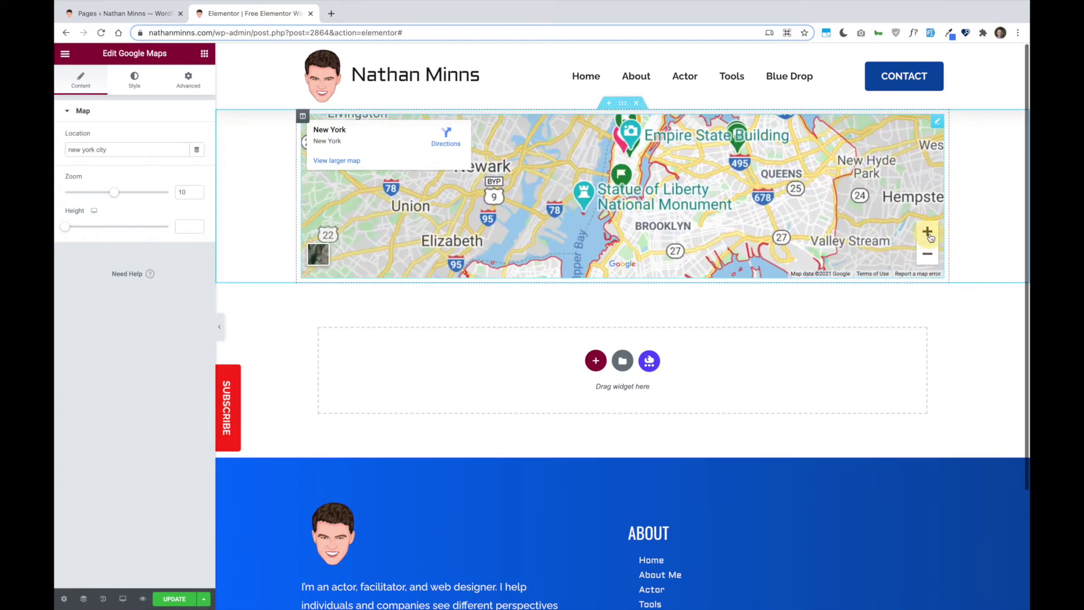
click(926, 253)
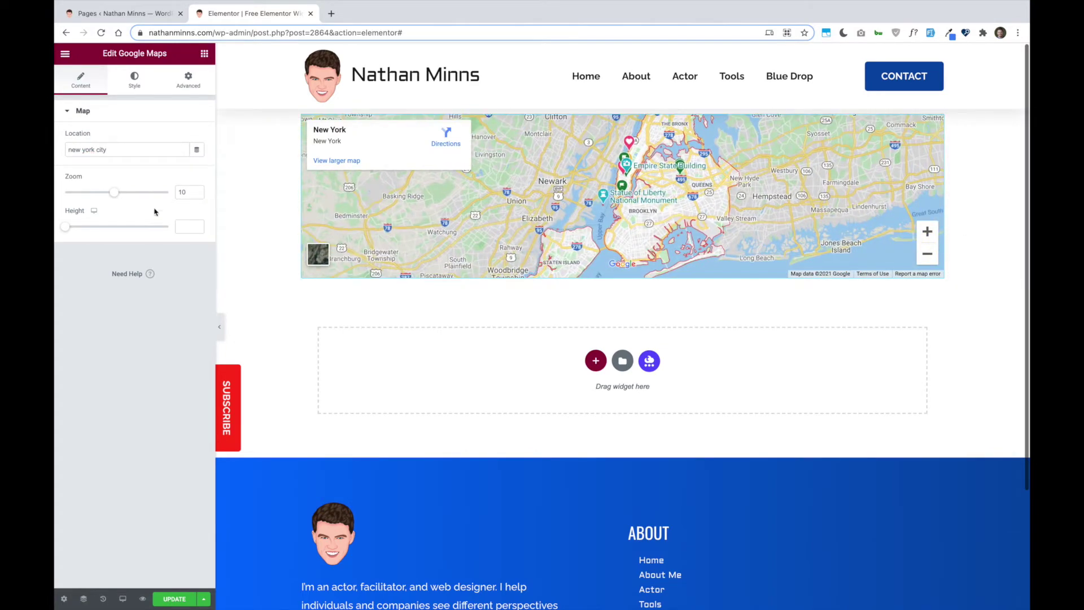
drag(114, 194, 149, 200)
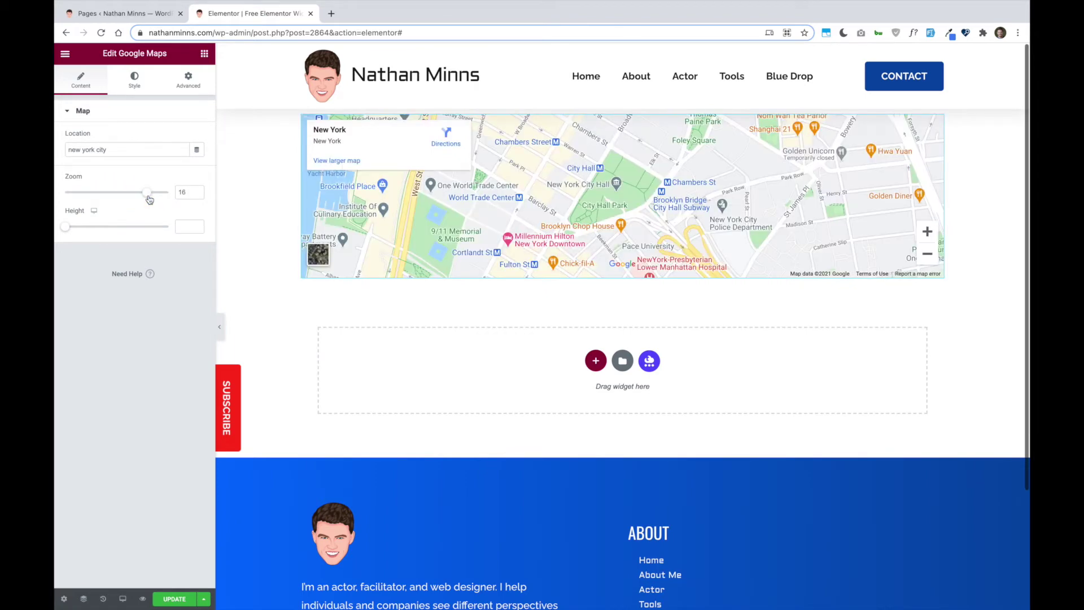
Step: Set the map's height to 500 and open the widget's style settings
drag(69, 231, 119, 227)
drag(189, 226, 163, 224)
text(500)
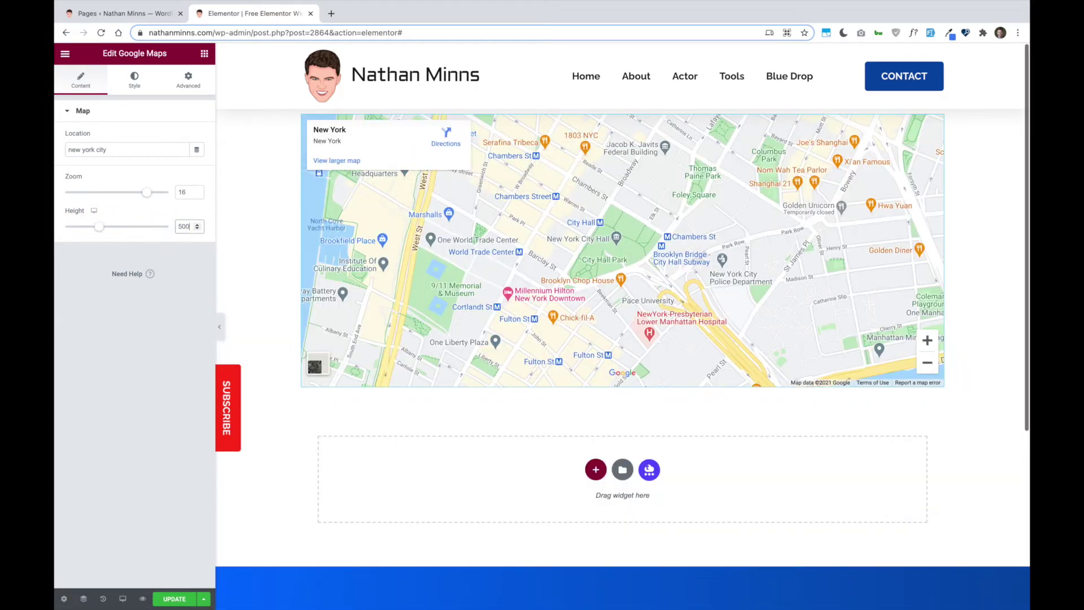
click(129, 251)
click(135, 82)
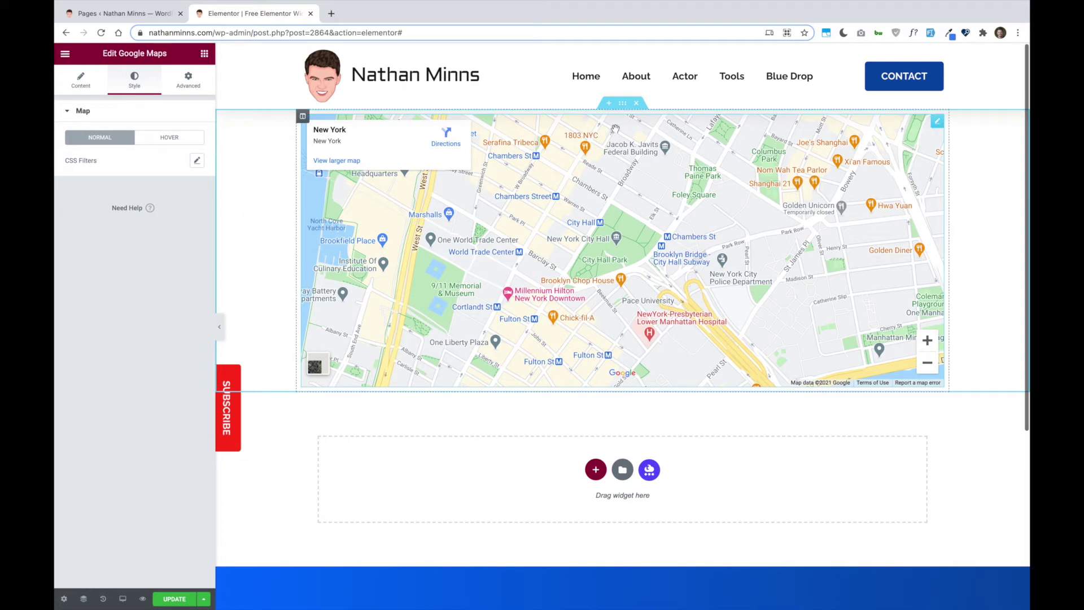
Step: Set the map section's content width to Full Width and its columns gap to No Gap
click(622, 104)
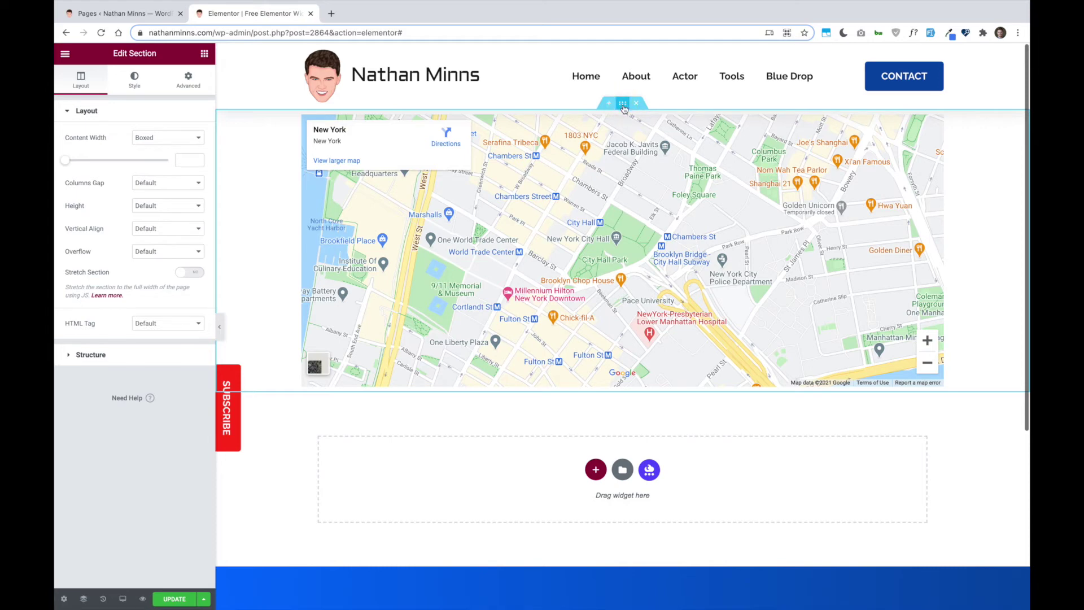
click(176, 139)
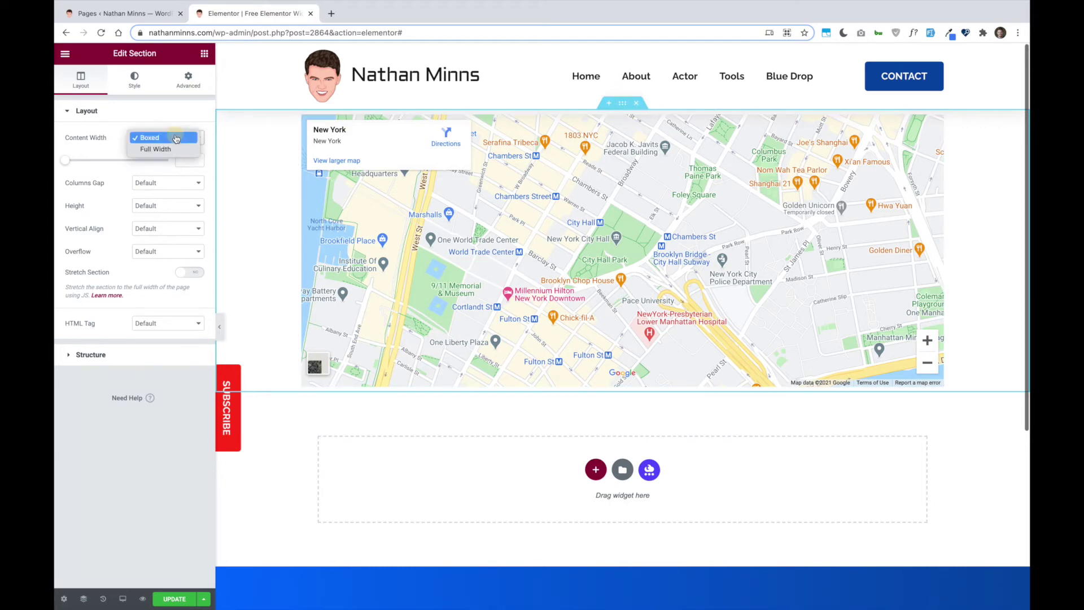
click(176, 149)
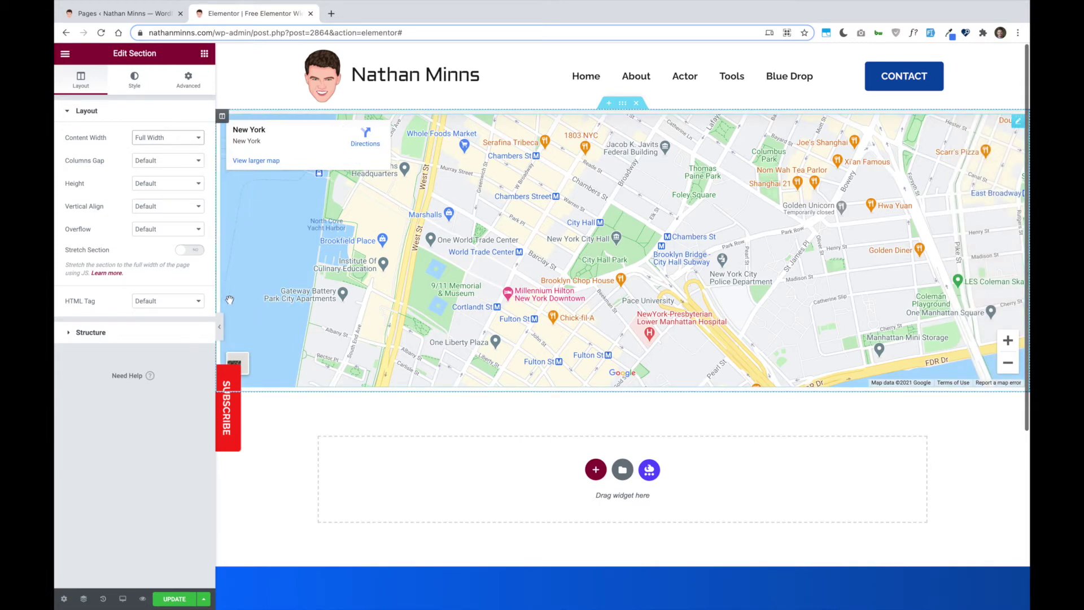
click(178, 164)
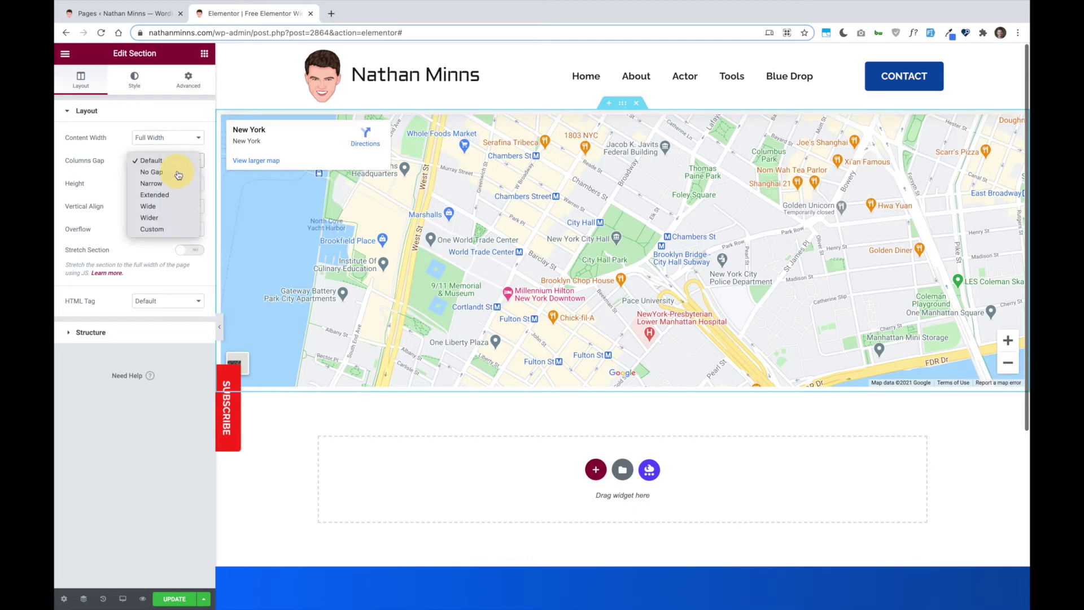
click(178, 172)
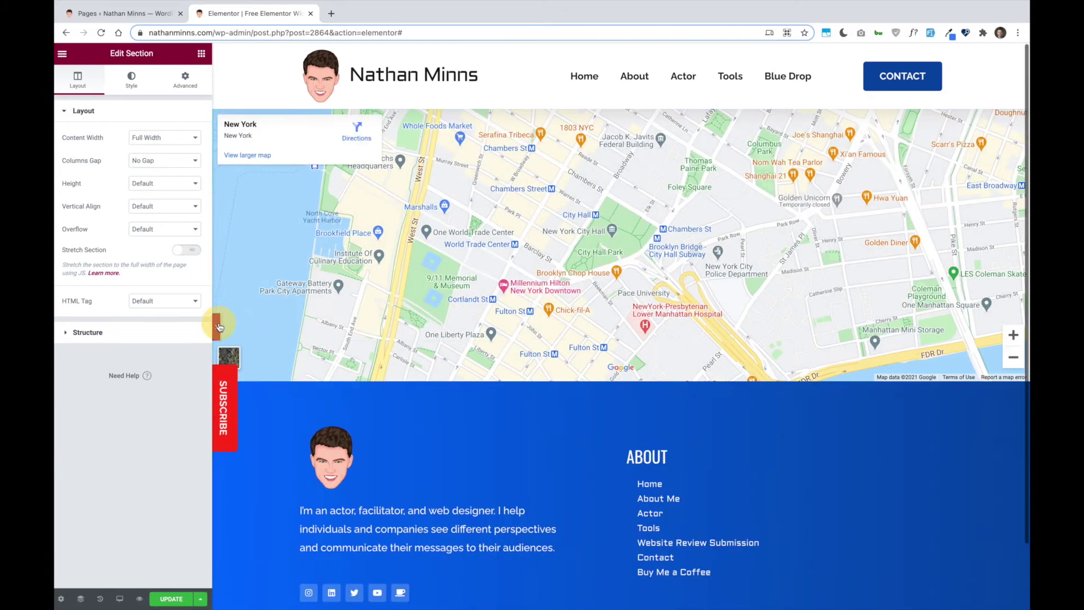
Step: Preview the page without the editing panel, examining the map's zooming, panning and satellite view, and return to editing
click(219, 327)
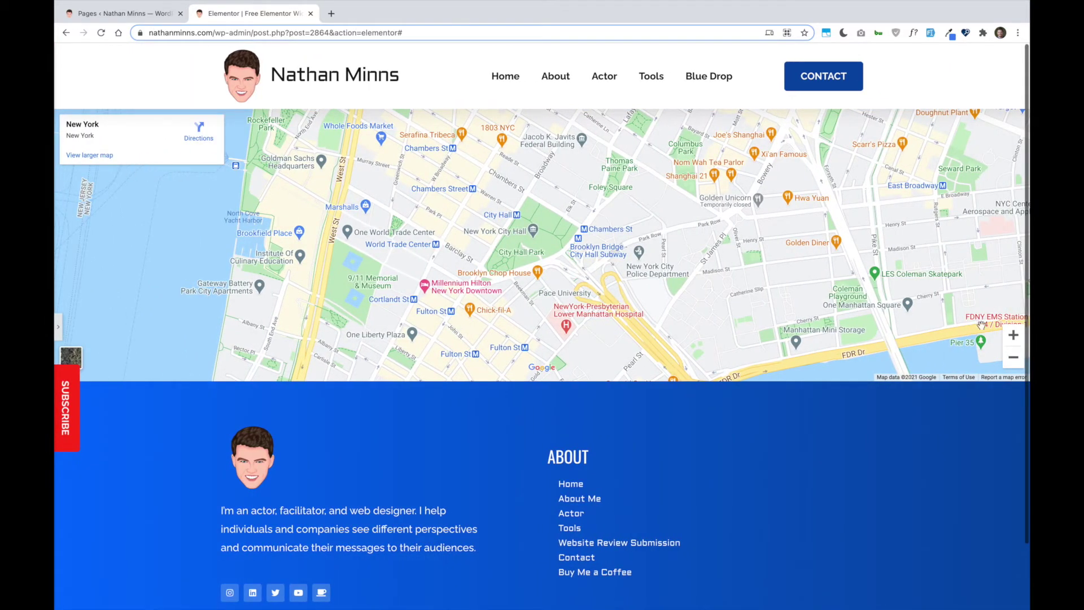
click(1013, 357)
click(1014, 357)
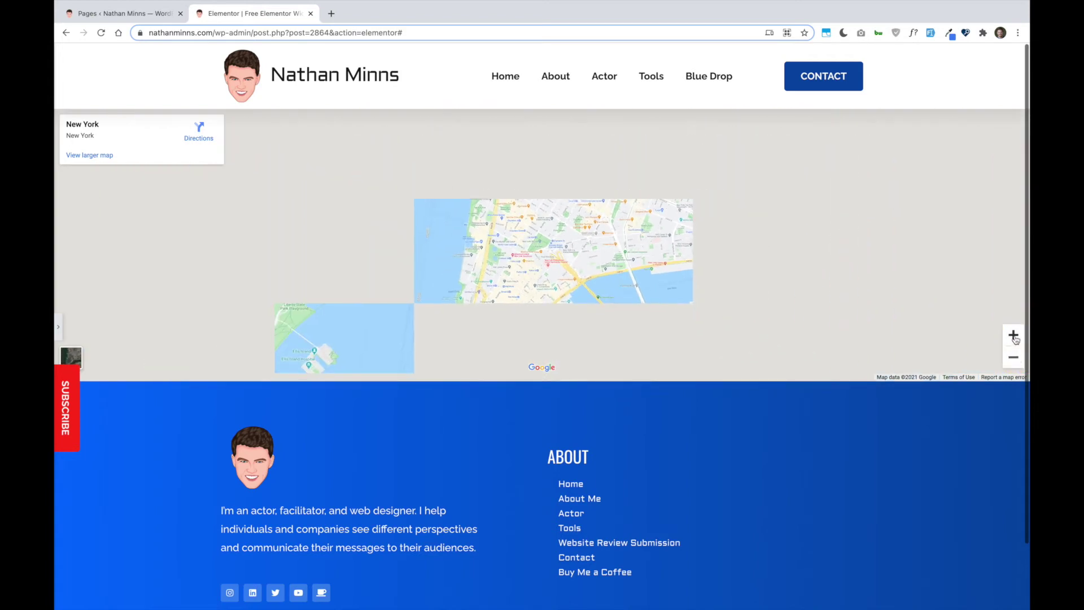
drag(625, 219, 556, 250)
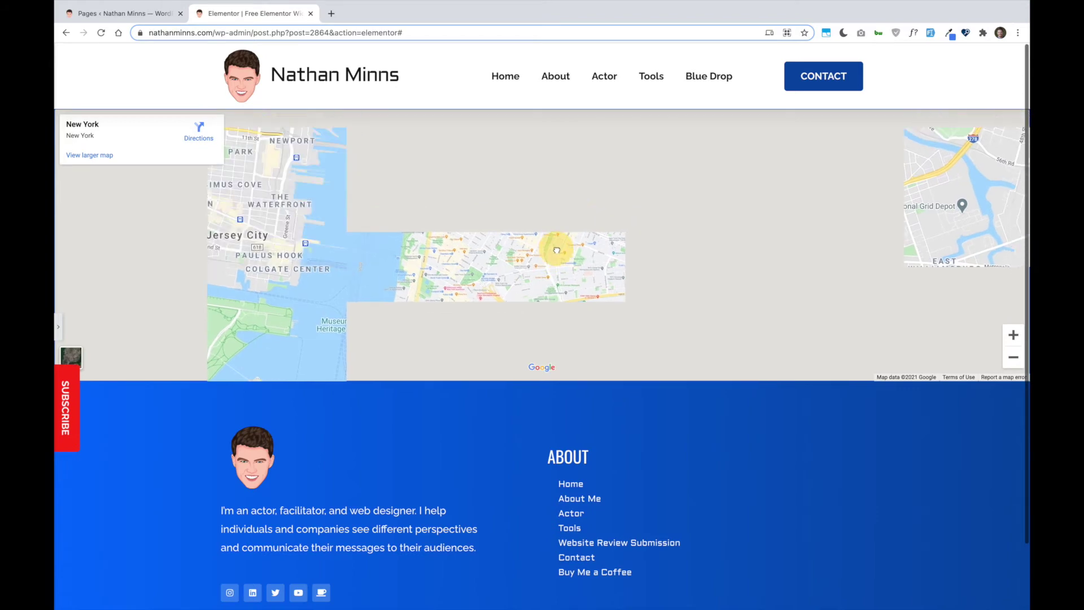
click(77, 361)
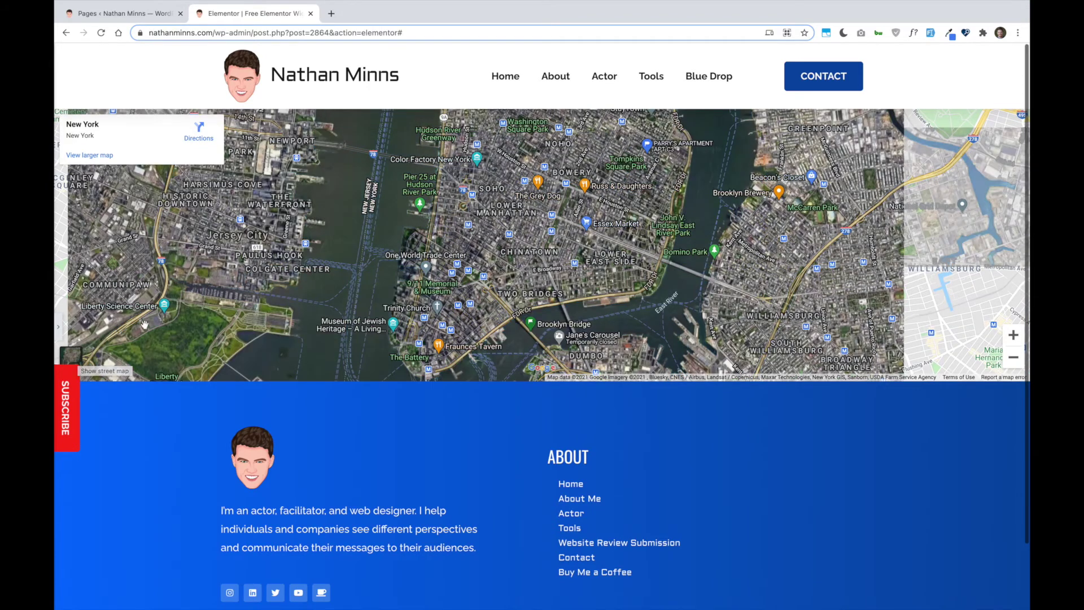
key(ctrl+p)
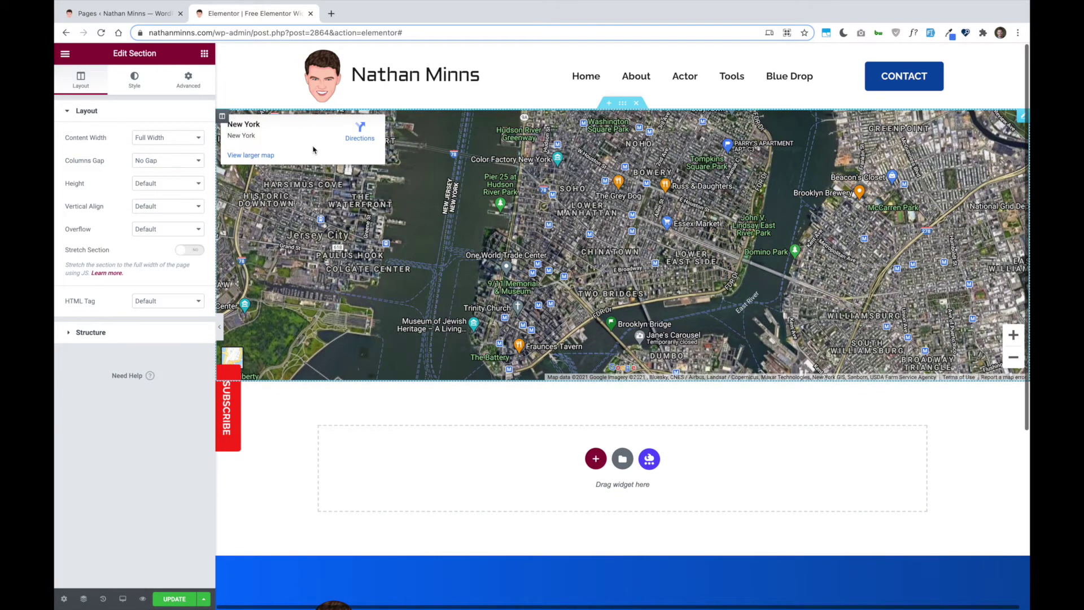
Step: Add a new column beside the map and place a heading in it that reads "New York City"
right_click(223, 117)
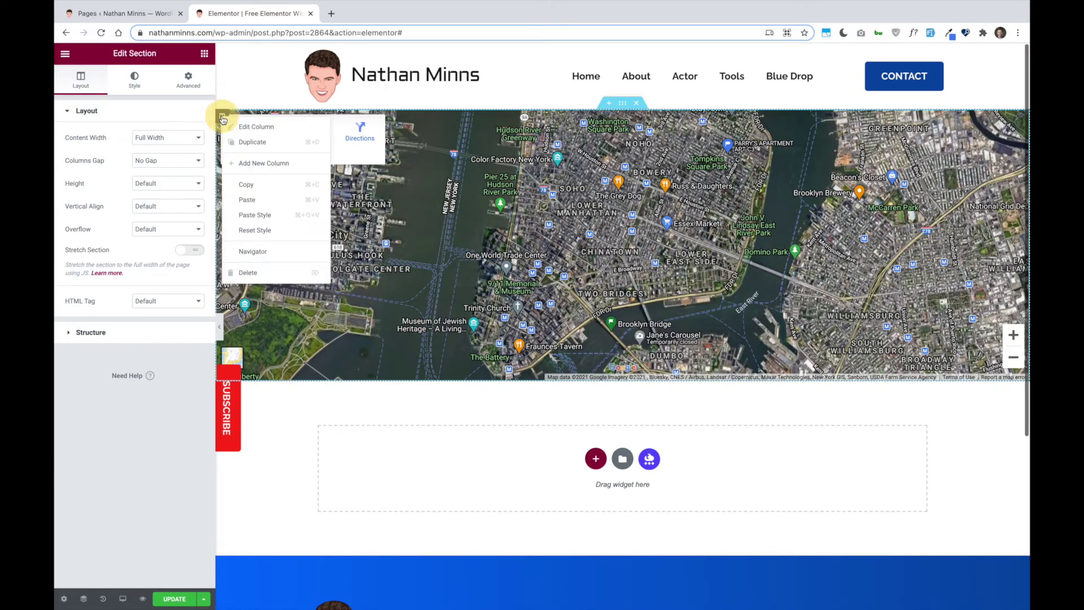
click(267, 163)
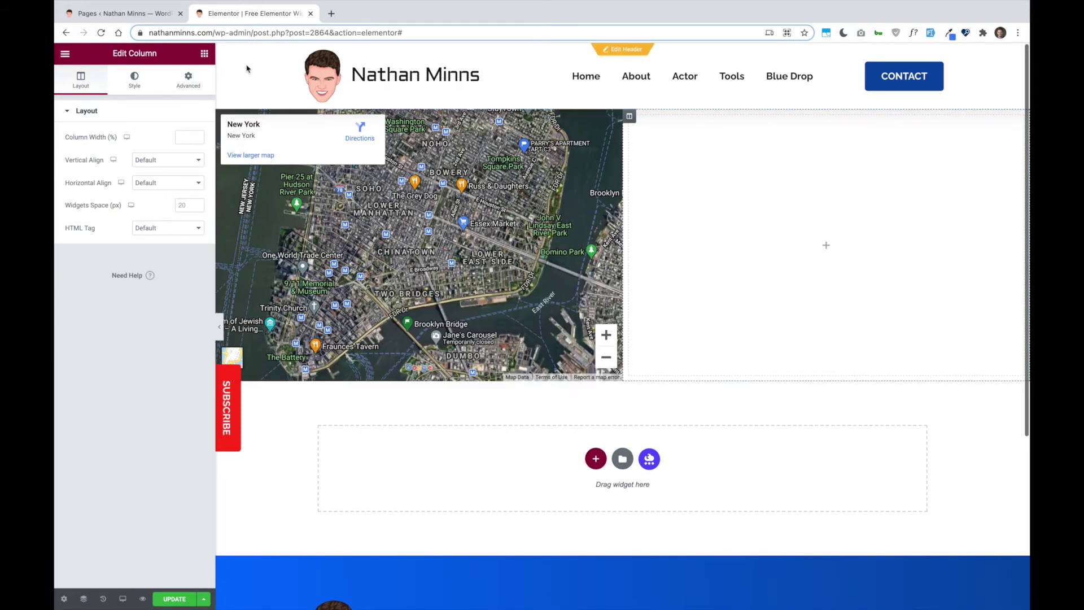
click(204, 53)
drag(173, 158, 845, 181)
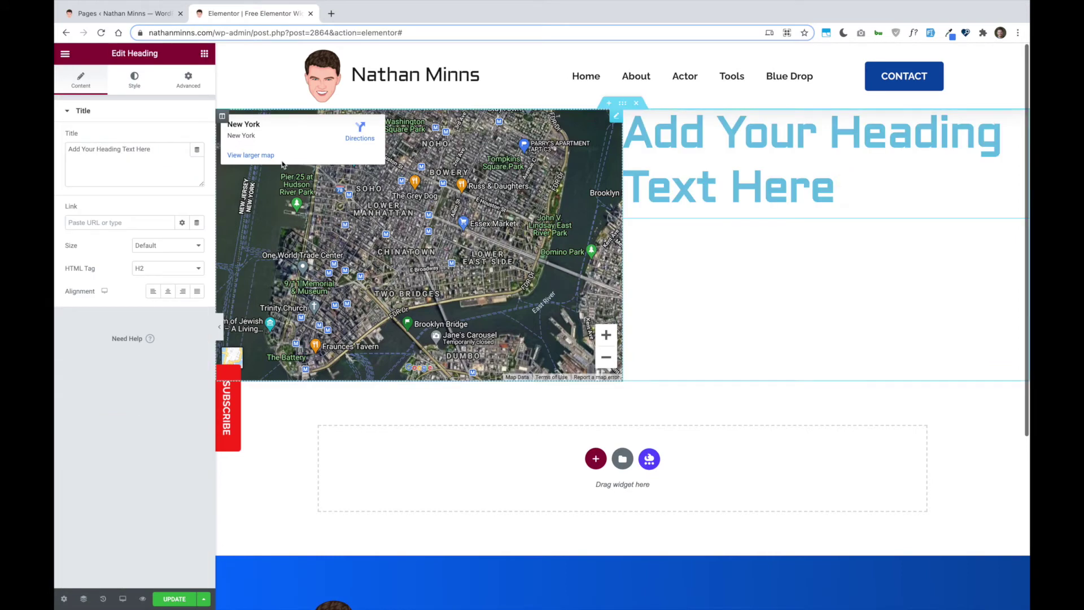
triple_click(153, 170)
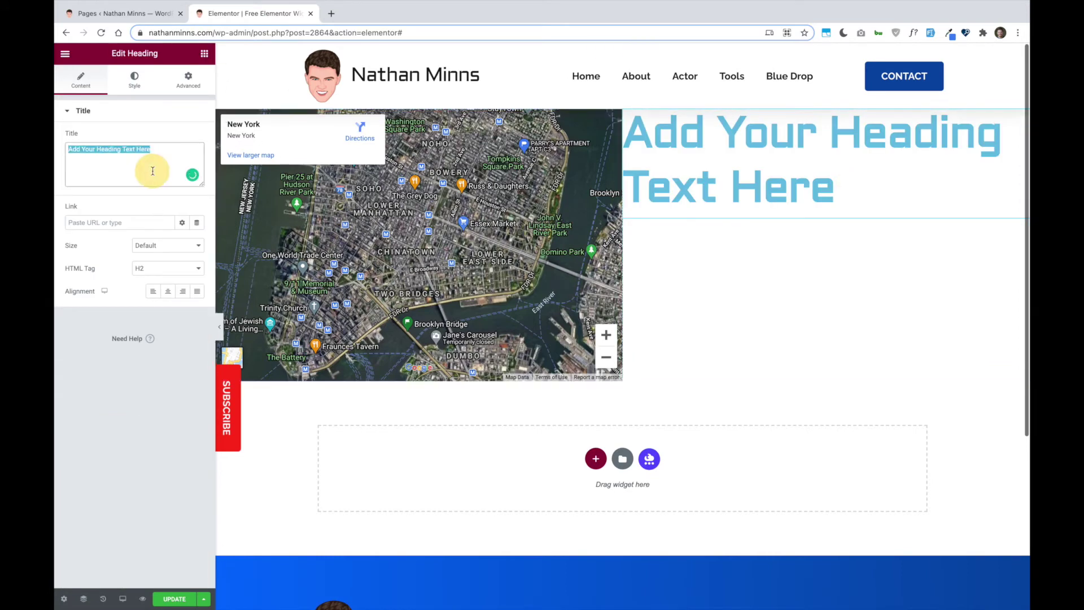
text(New York City)
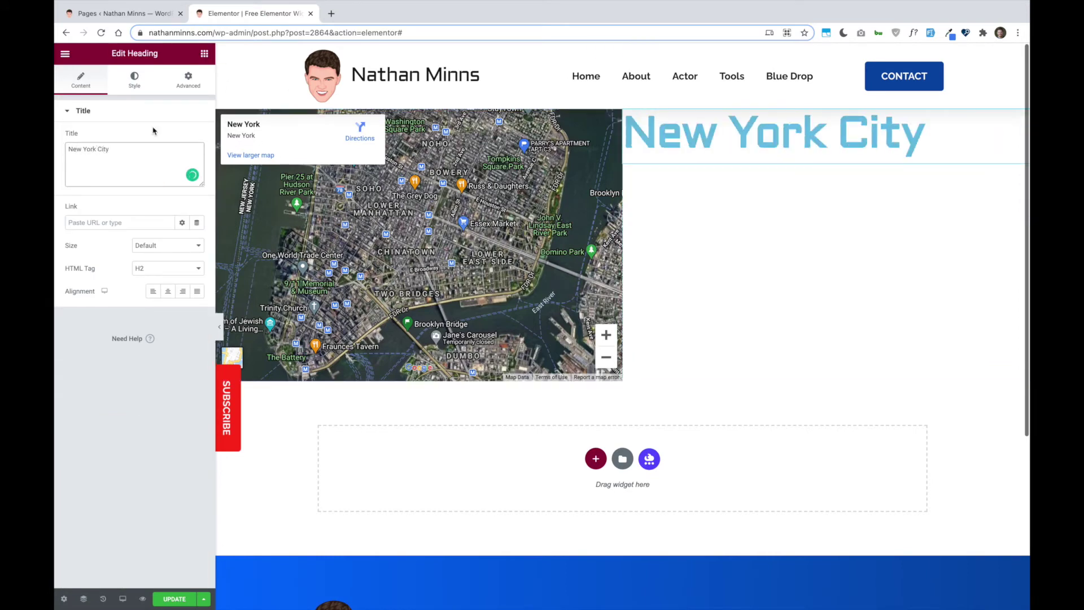
Step: Add a Text Editor widget with its placeholder paragraph below the New York City heading
click(204, 55)
drag(85, 146, 84, 146)
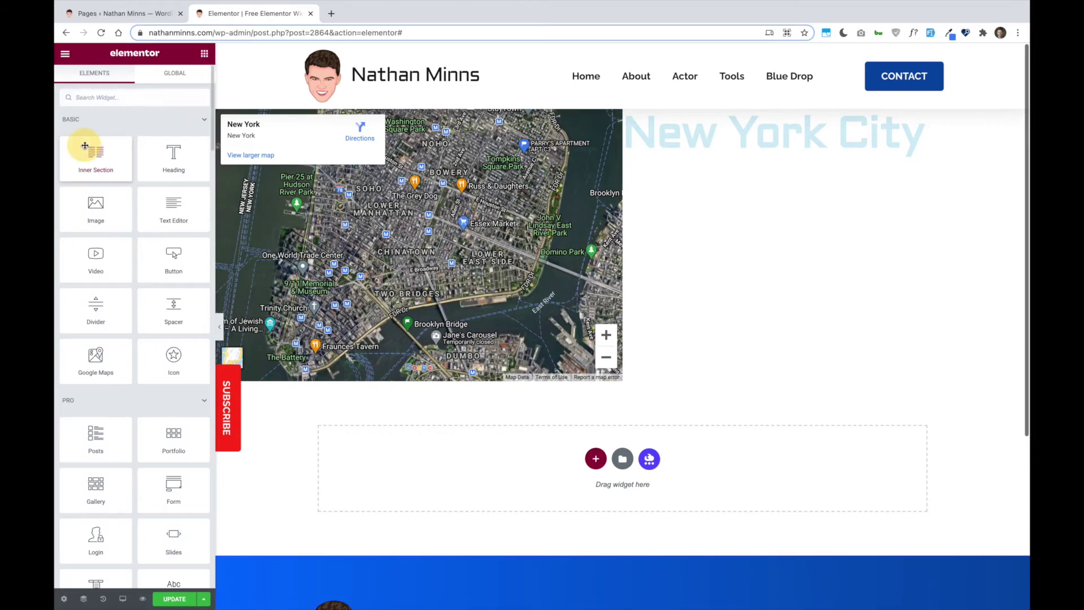
drag(171, 210, 724, 169)
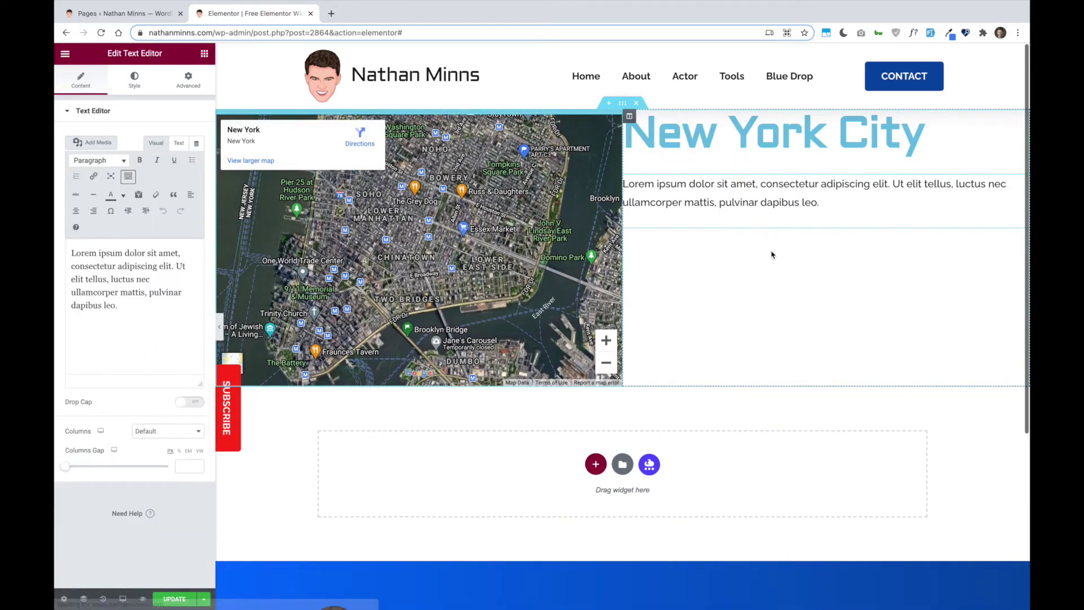
triple_click(139, 296)
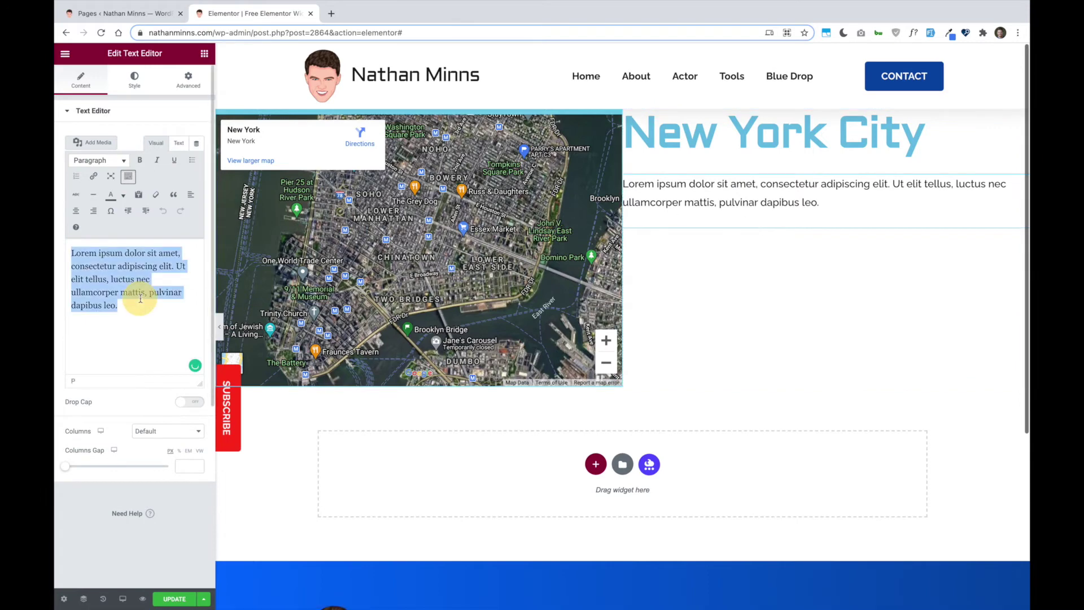
click(86, 279)
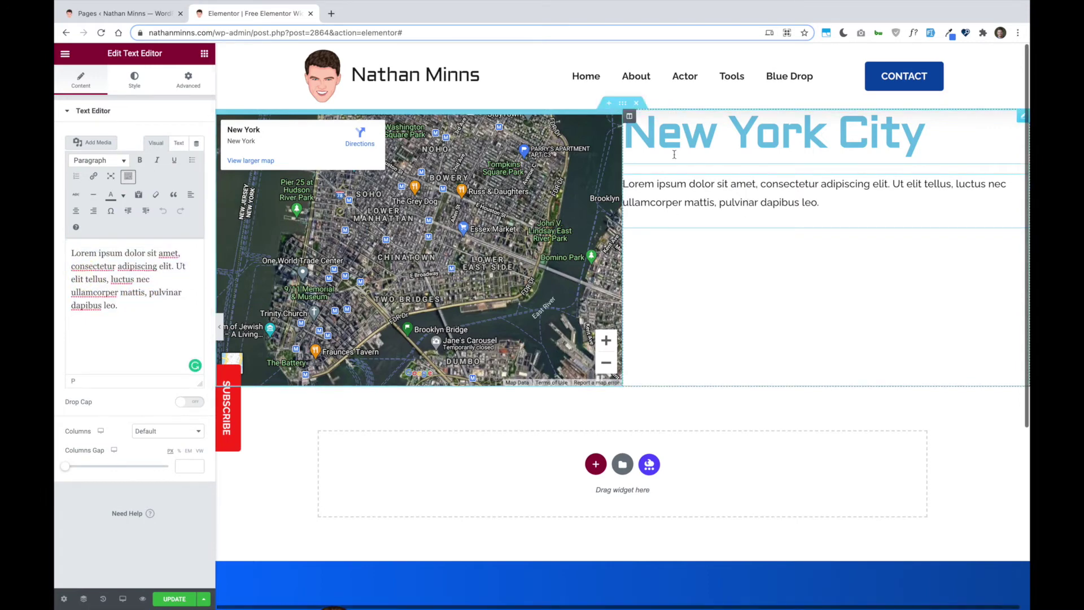
Step: Set the vertical alignment of the text column beside the map to Middle
click(629, 115)
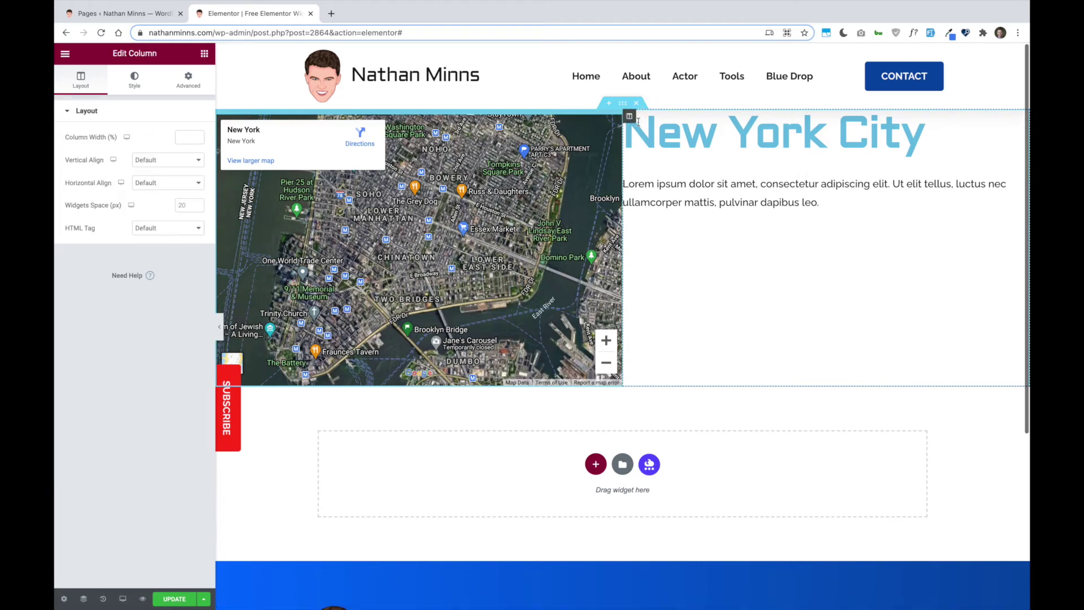
click(162, 158)
click(169, 184)
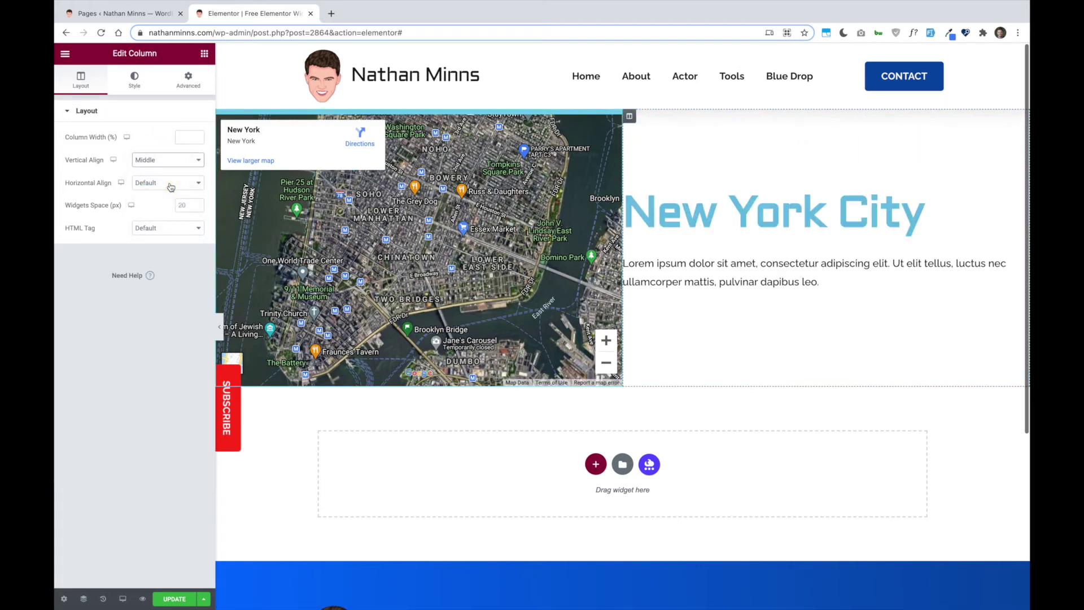
Step: Unlink the text column's padding values and set its left and right padding to 60 px
click(188, 79)
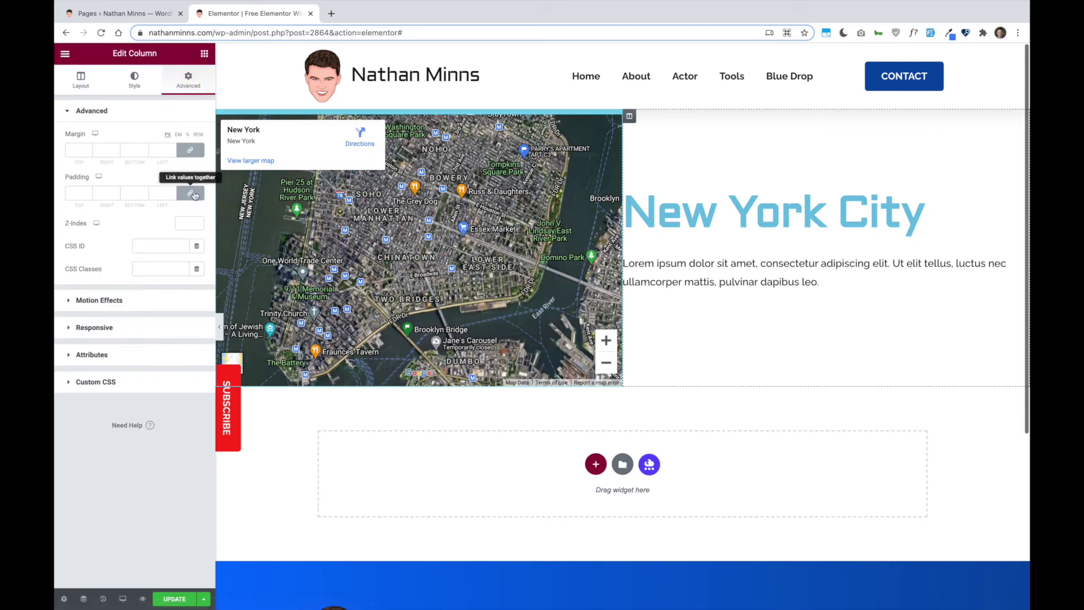
click(192, 193)
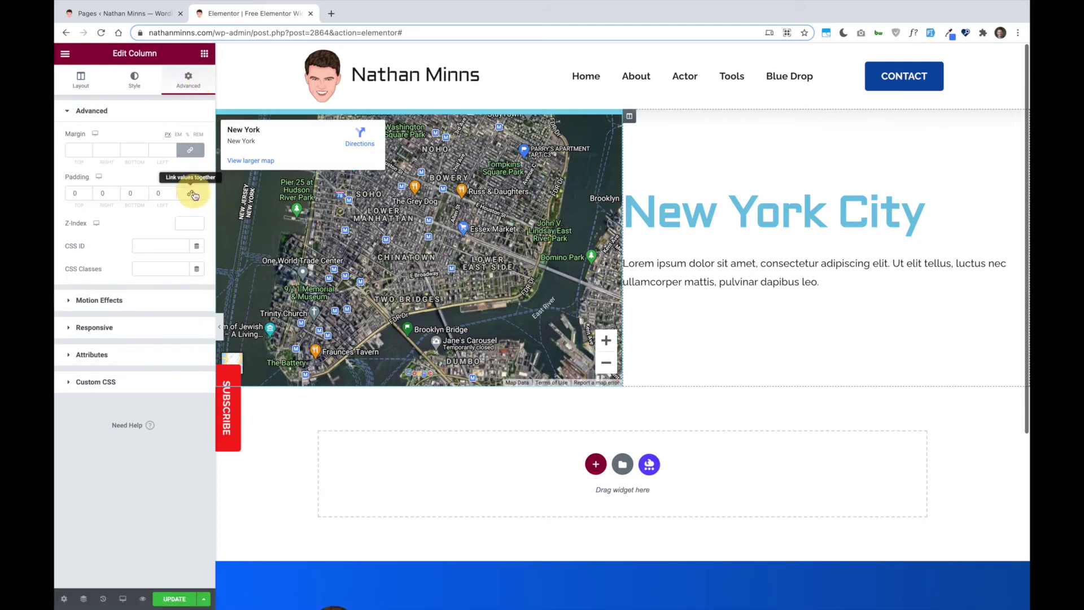
click(155, 193)
text(6)
click(101, 194)
text(6)
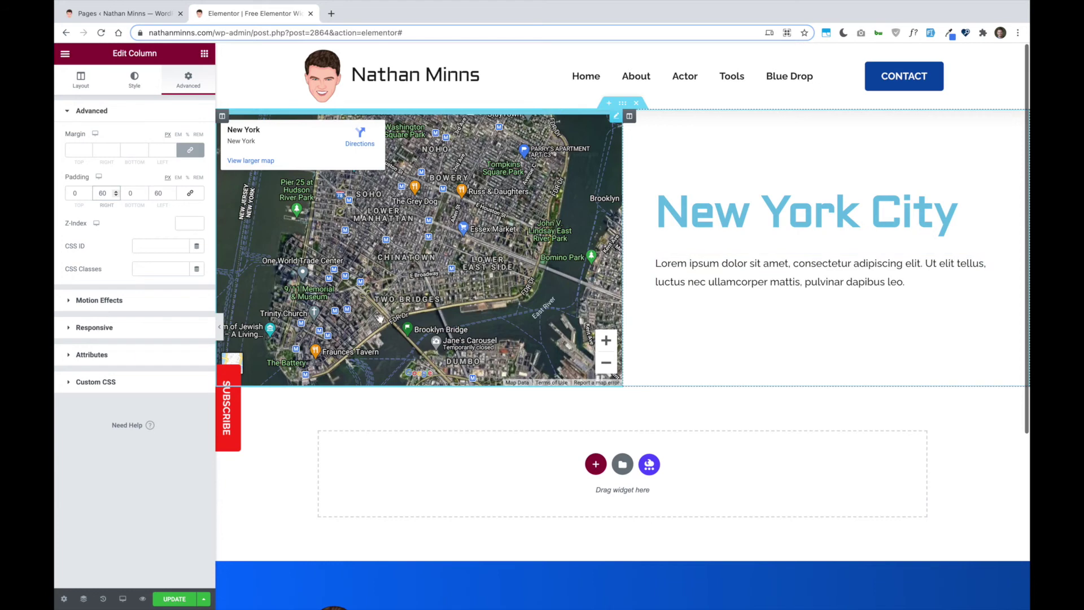
Step: Preview the page without the editing panel, examining the heading, the paragraph and the map's panning, and return to editing
click(221, 327)
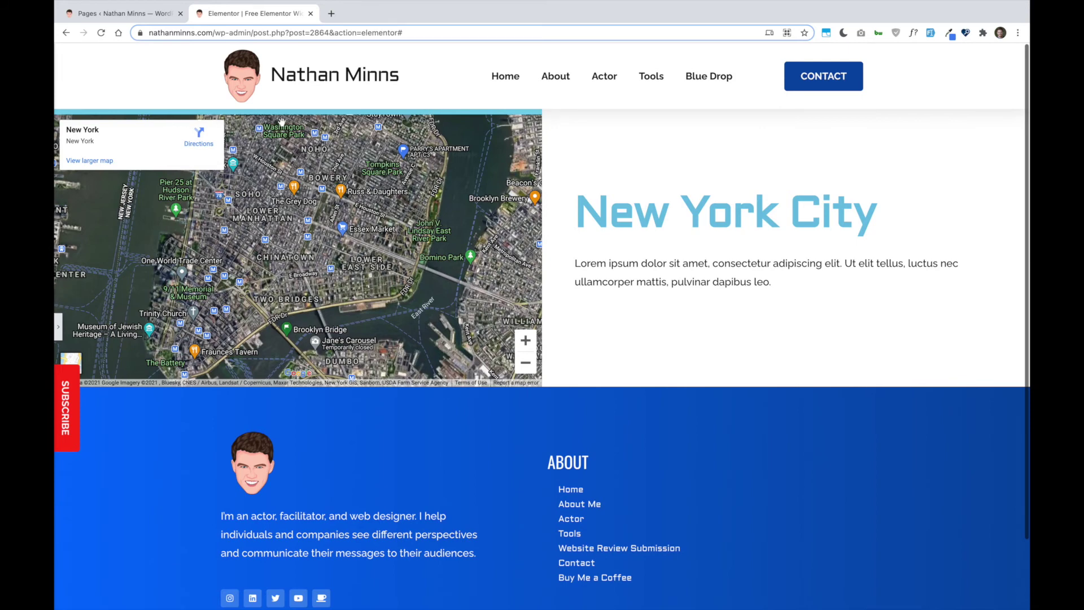
drag(580, 212, 890, 205)
click(890, 205)
click(804, 280)
drag(804, 280, 598, 266)
click(598, 266)
drag(267, 236, 260, 351)
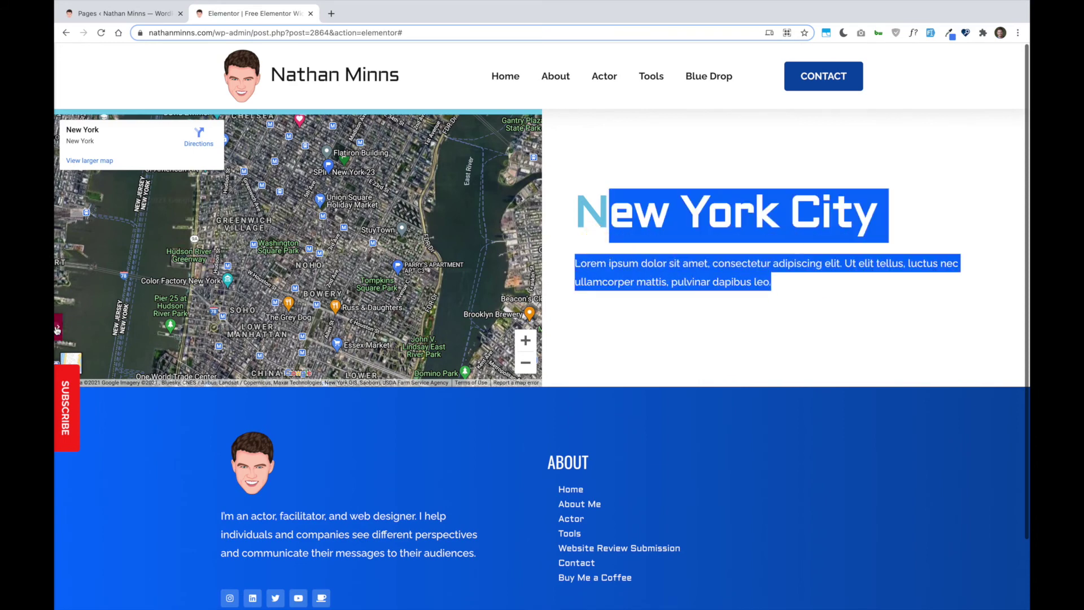
click(57, 326)
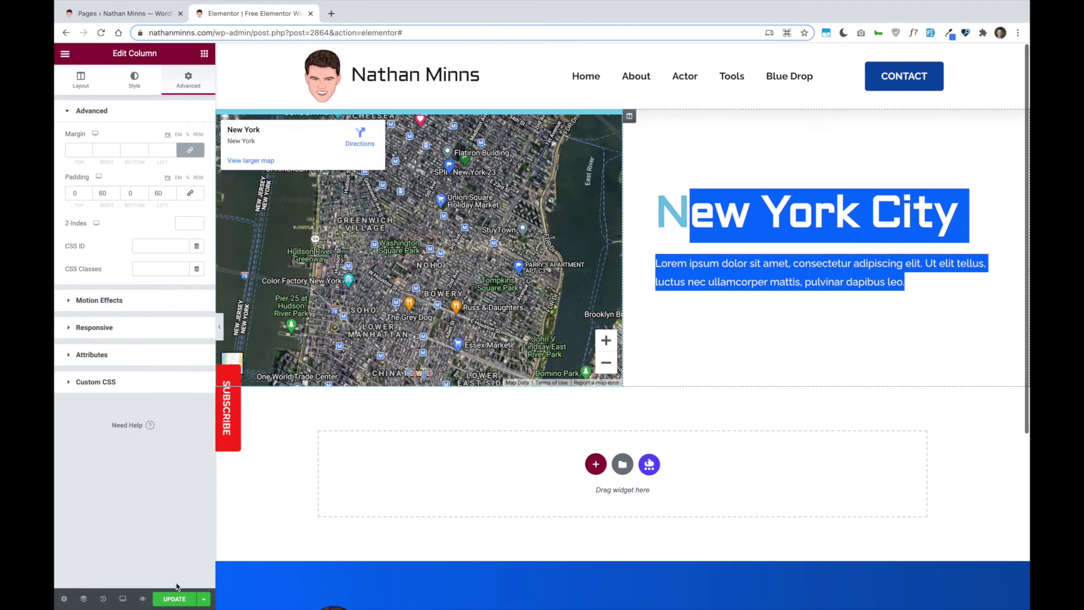